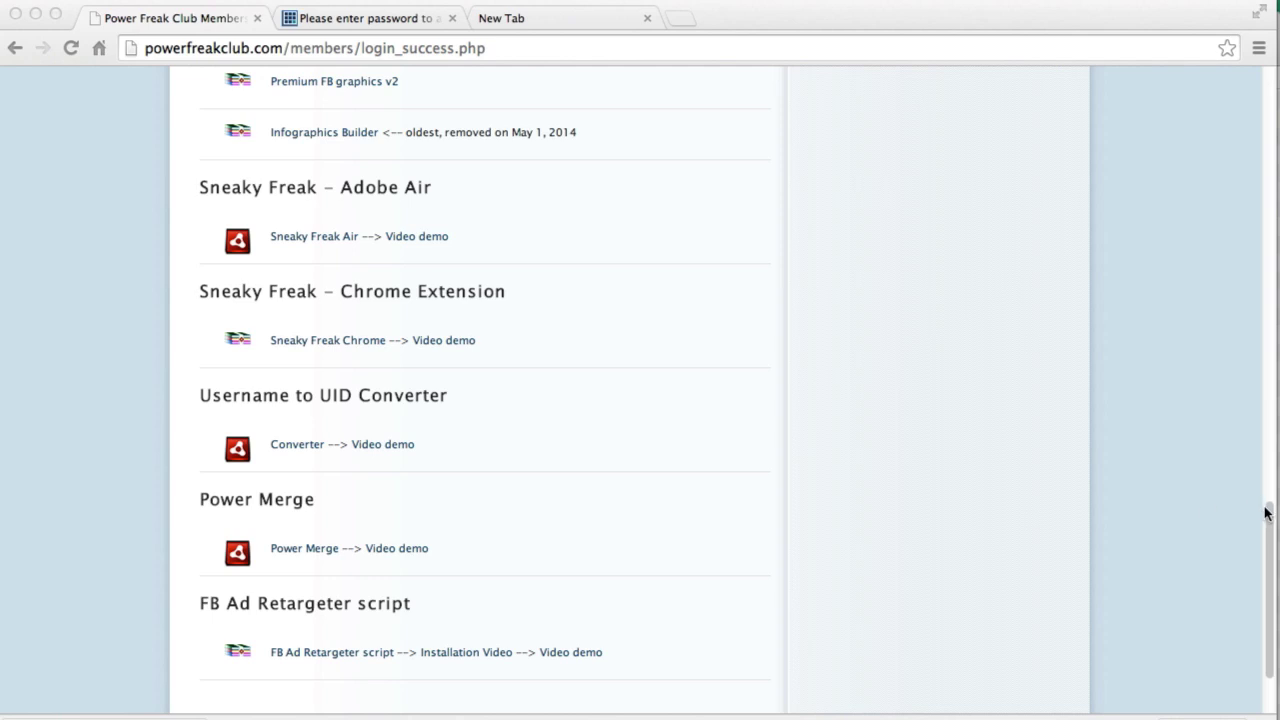
Look over the script files in the fbretarget folder and open config.ini.php
left_click_drag(1267, 525, 1268, 535)
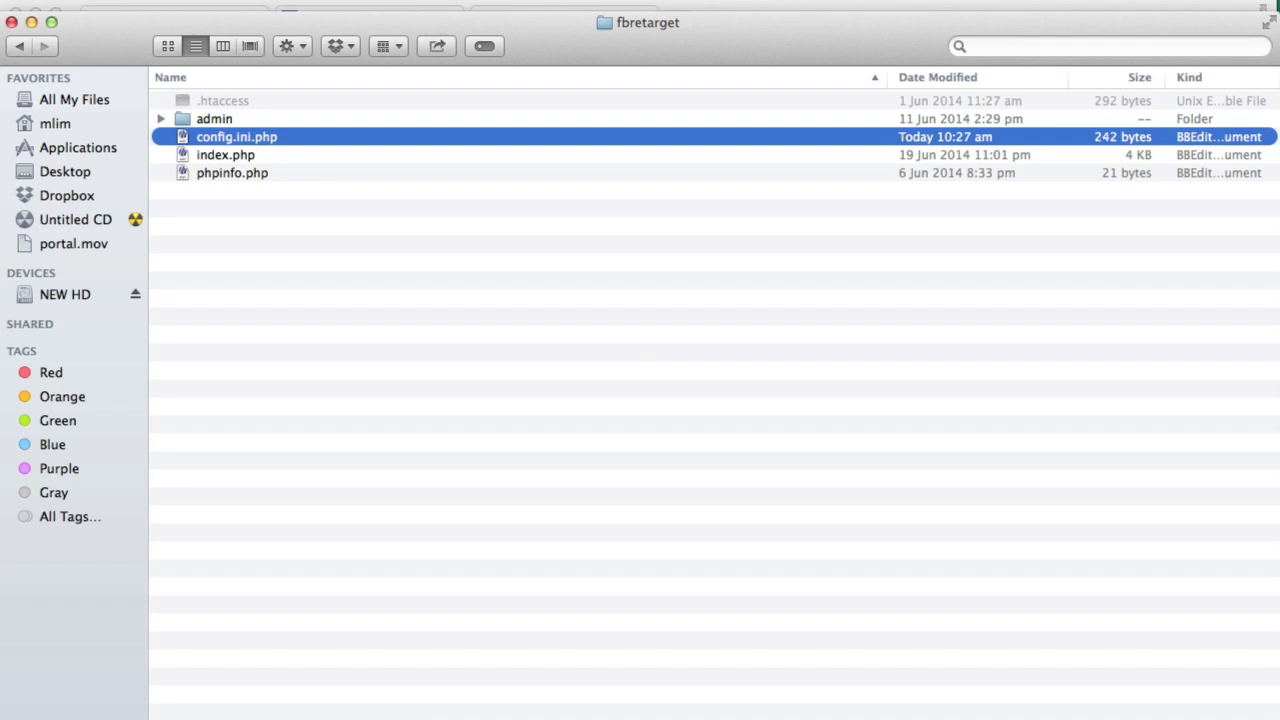
left_click(240, 120)
left_click(275, 102)
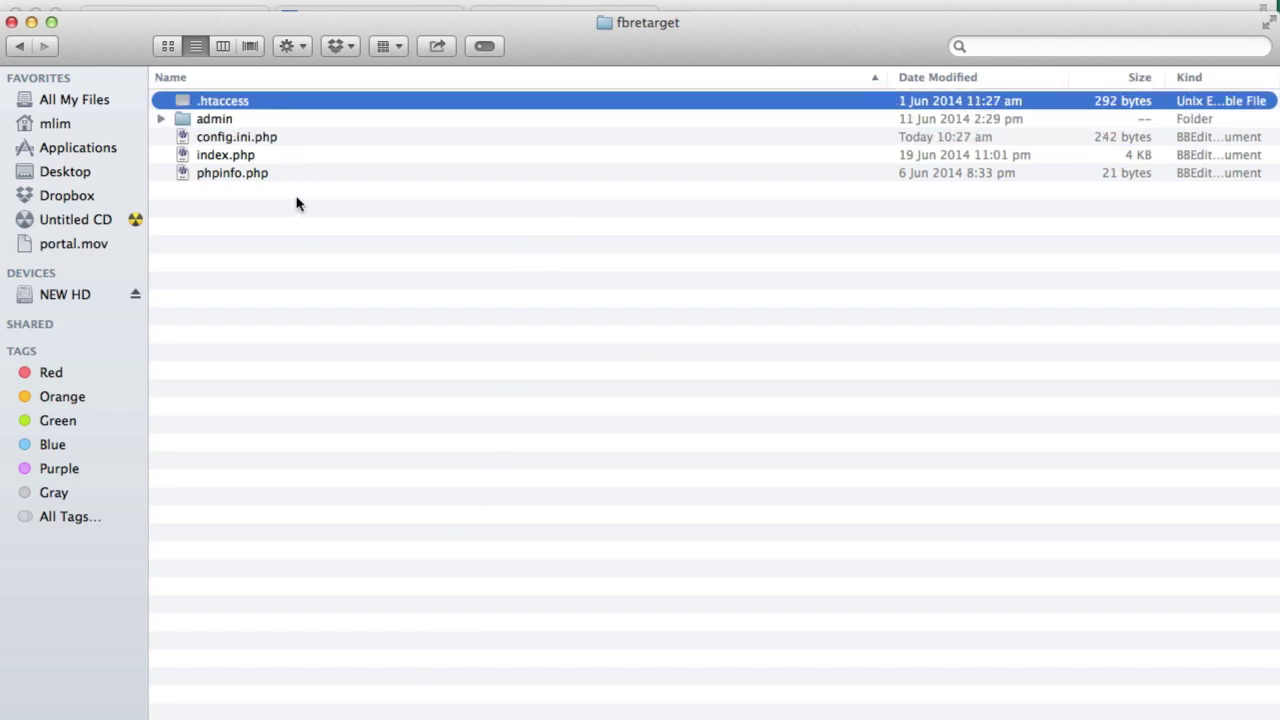
left_click(228, 120)
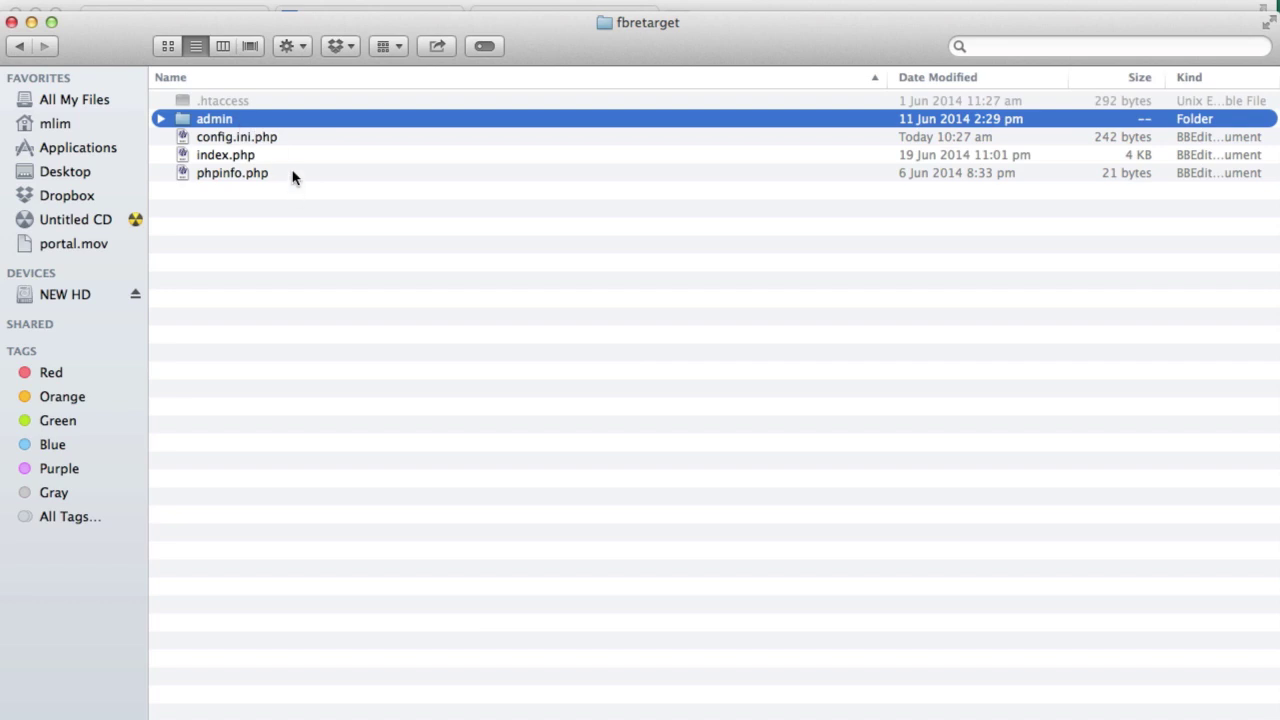
left_click(295, 175)
left_click(288, 138)
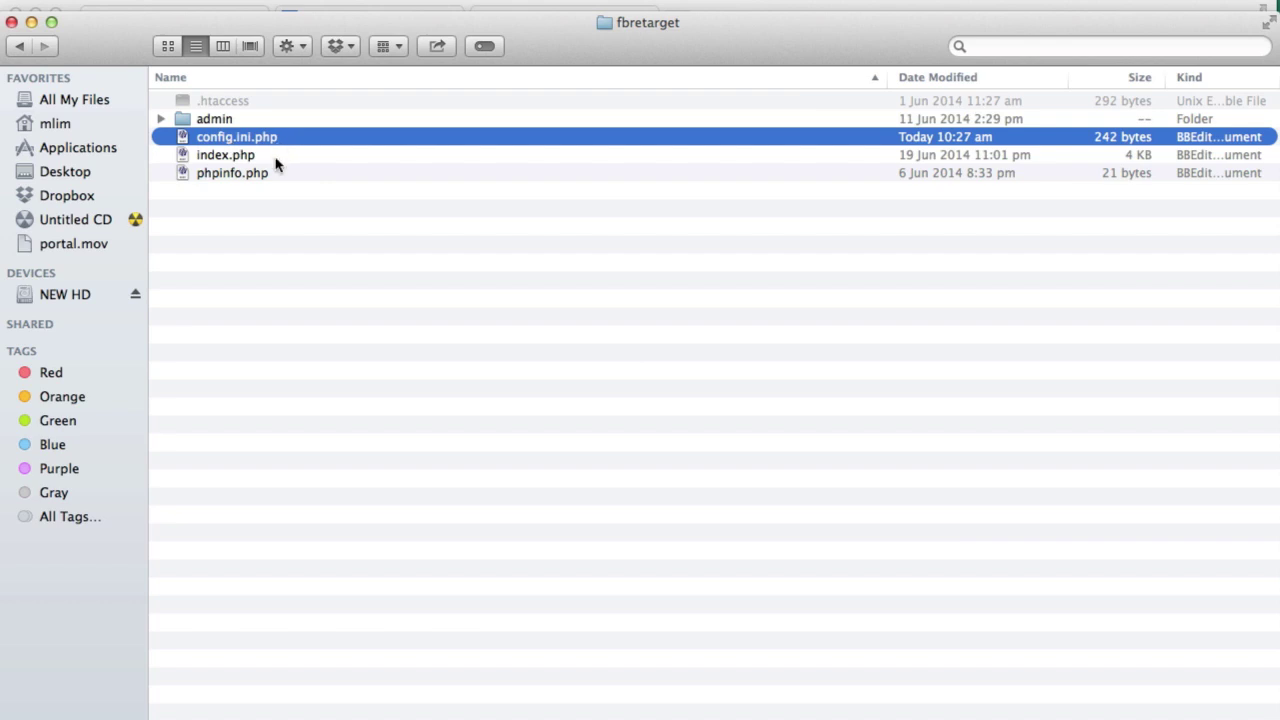
key("super+o")
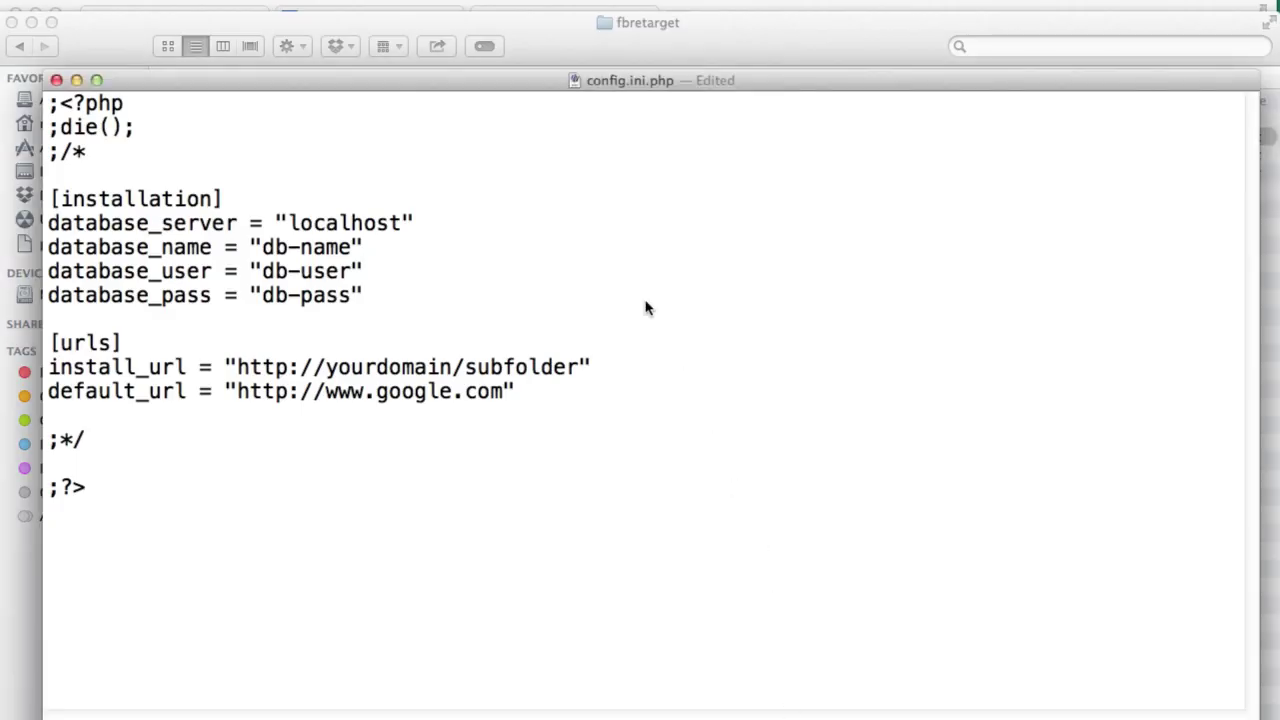
Review the database settings and the install_url and default_url entries in config.ini.php, and minimize the file's window
double_click(322, 224)
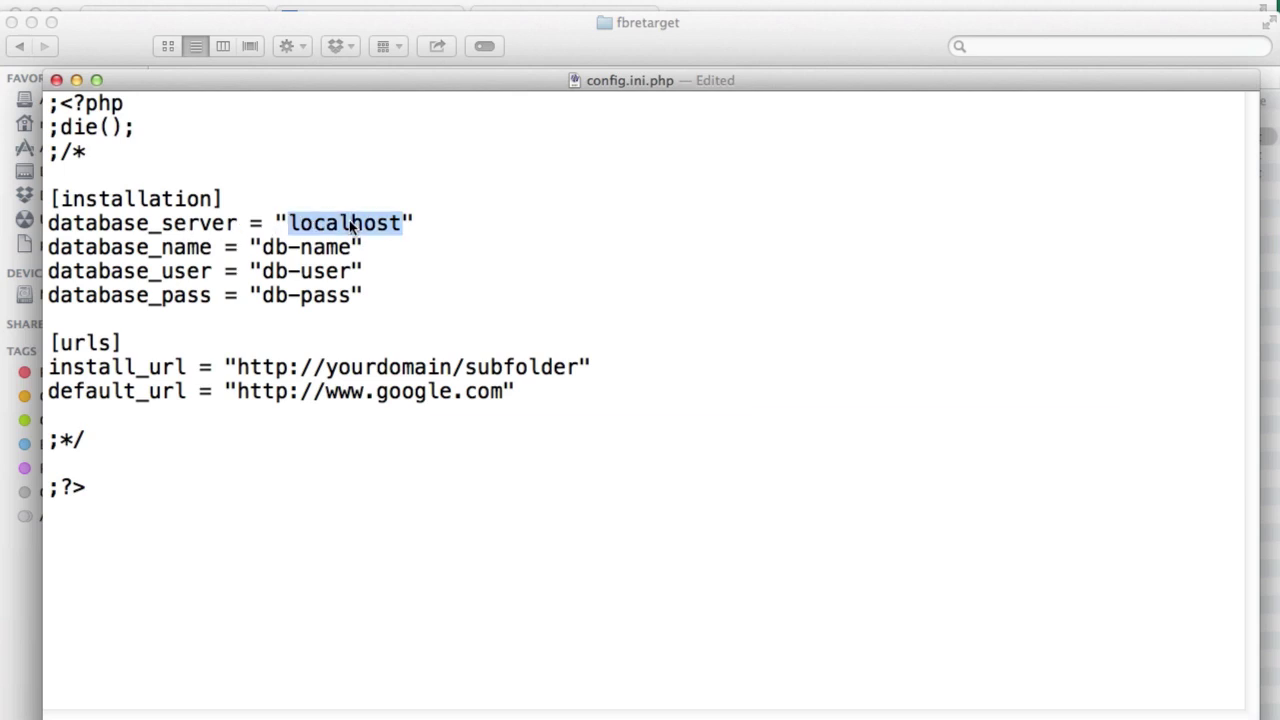
double_click(330, 247)
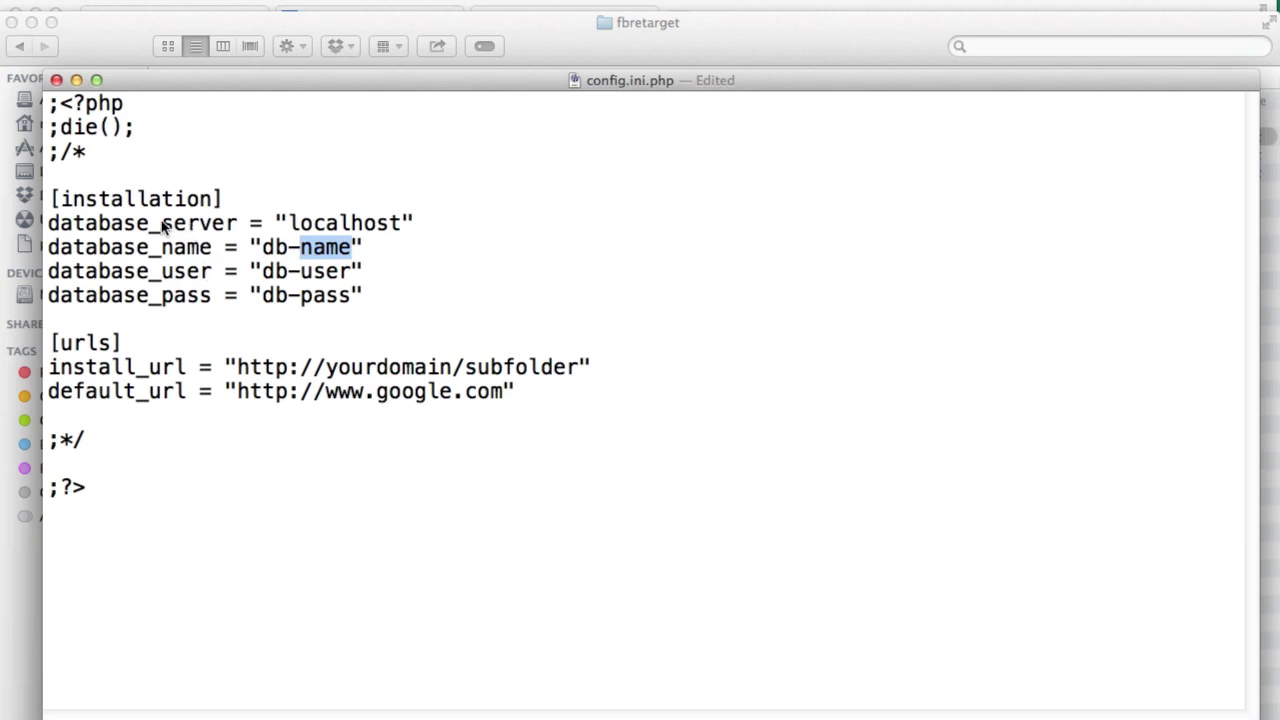
left_click_drag(290, 223, 401, 223)
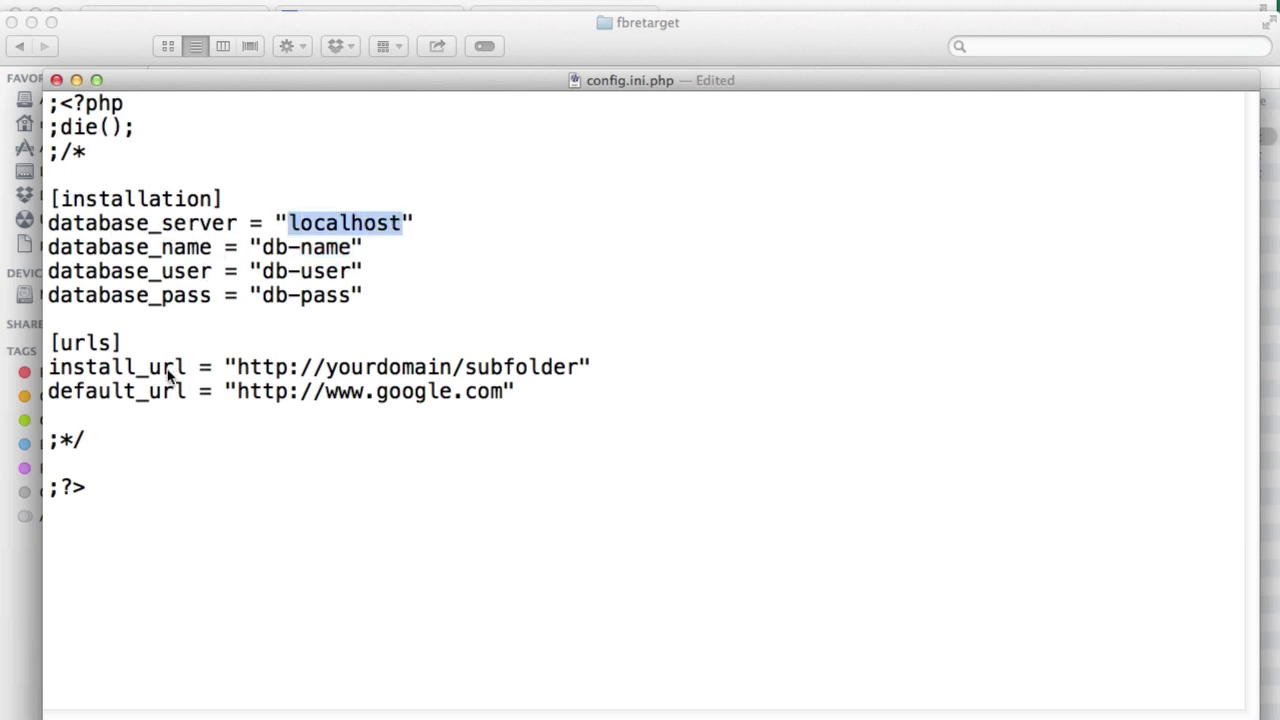
double_click(111, 371)
left_click(131, 394)
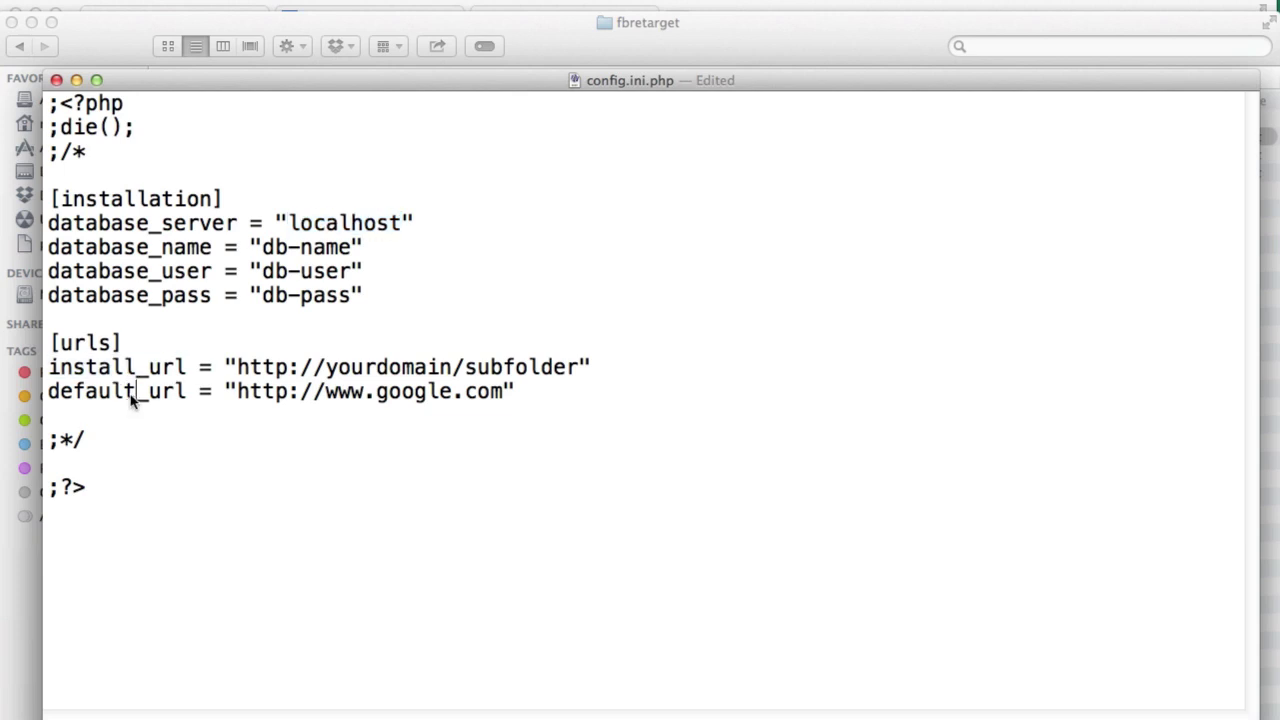
double_click(131, 394)
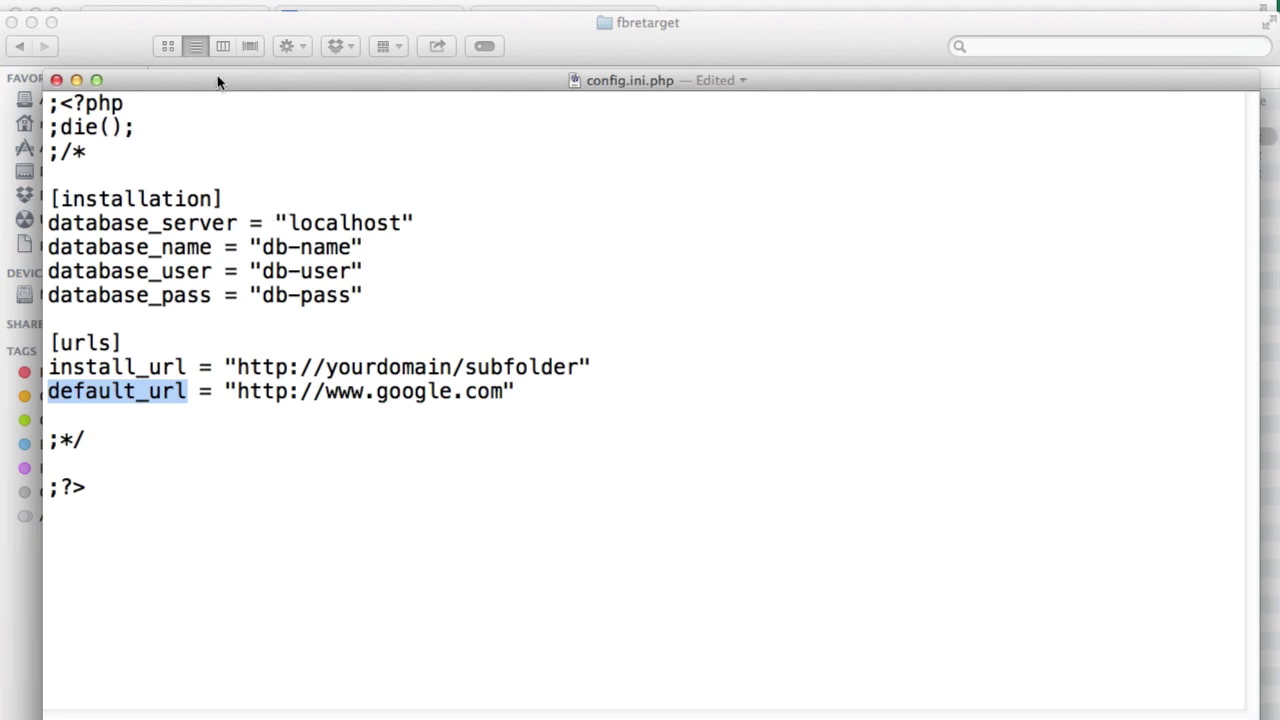
left_click(77, 79)
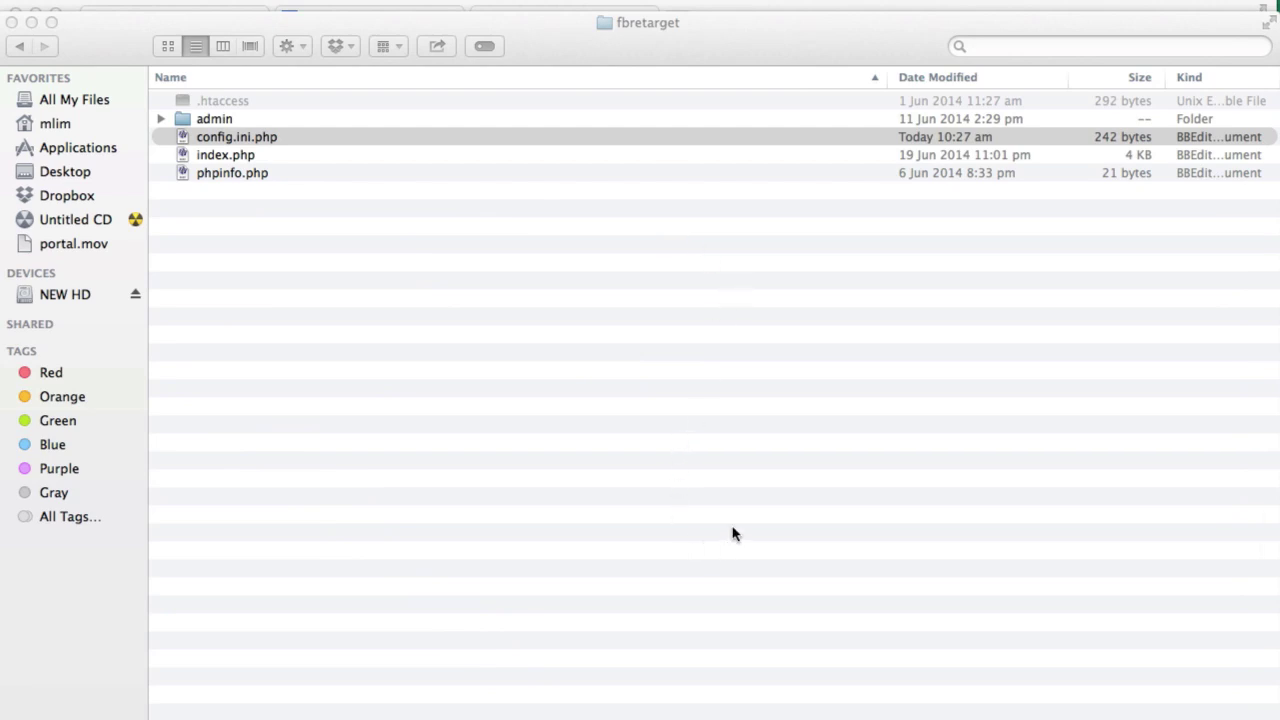
Switch to Chrome and log in to the AliG FB Retargeter administration page with the prefilled credentials
key("super+Tab")
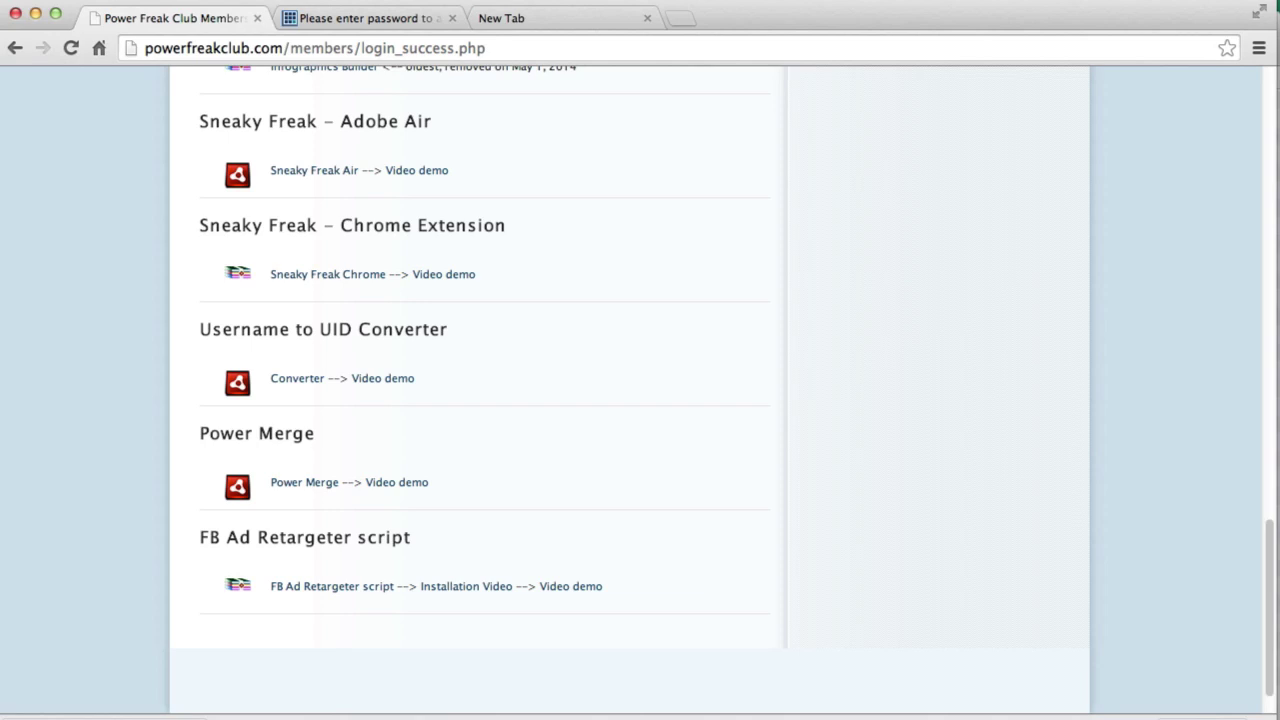
left_click(360, 20)
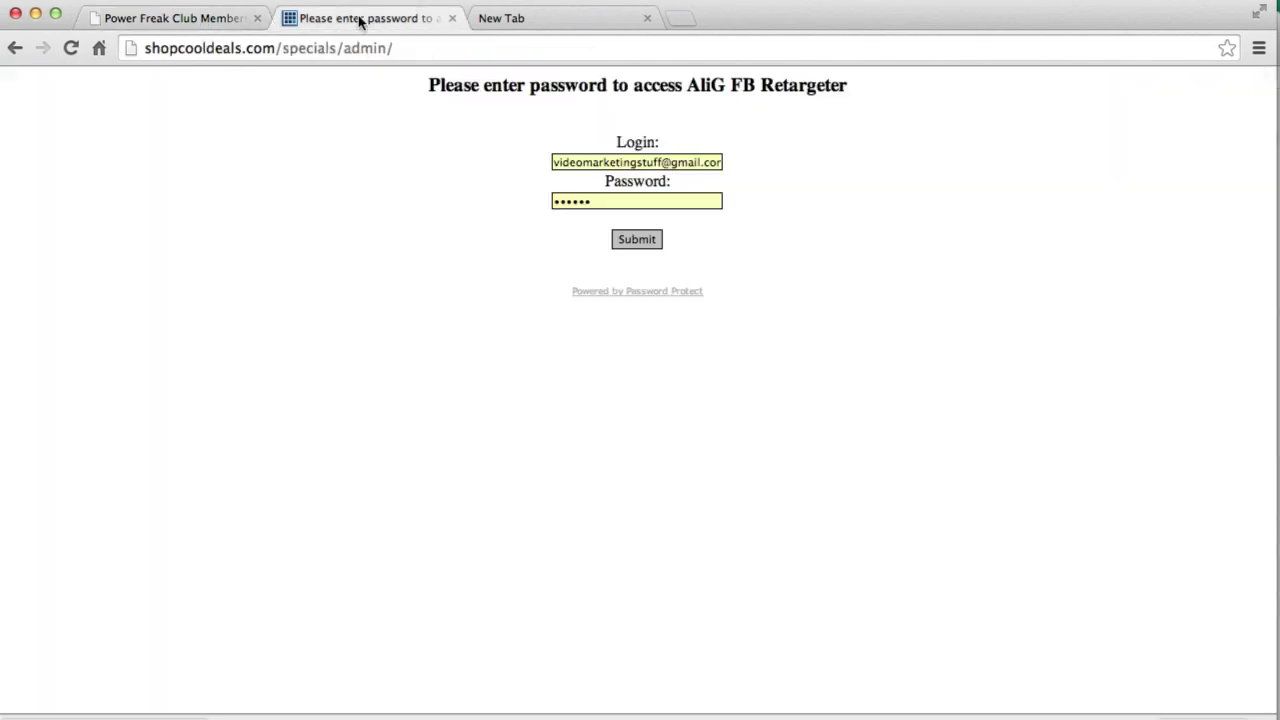
left_click(645, 243)
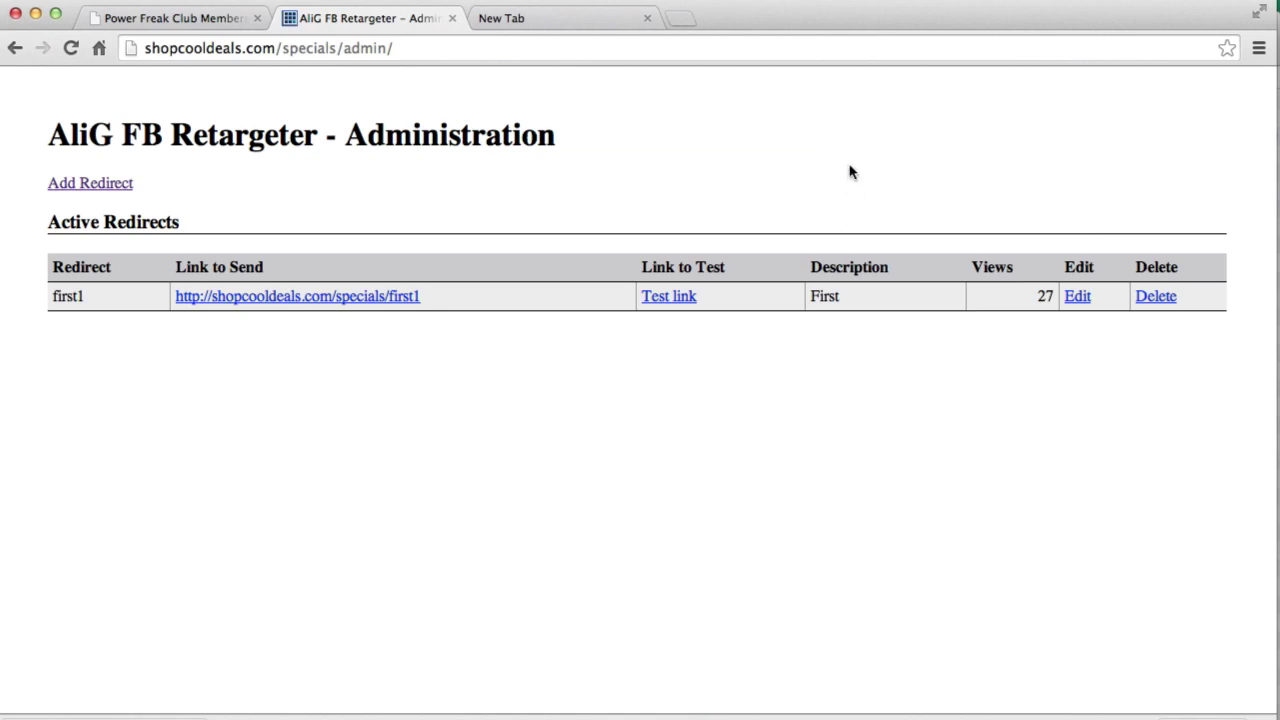
Search Google for "pixel helper" in the empty browser tab and open the Facebook Developers result
left_click(560, 26)
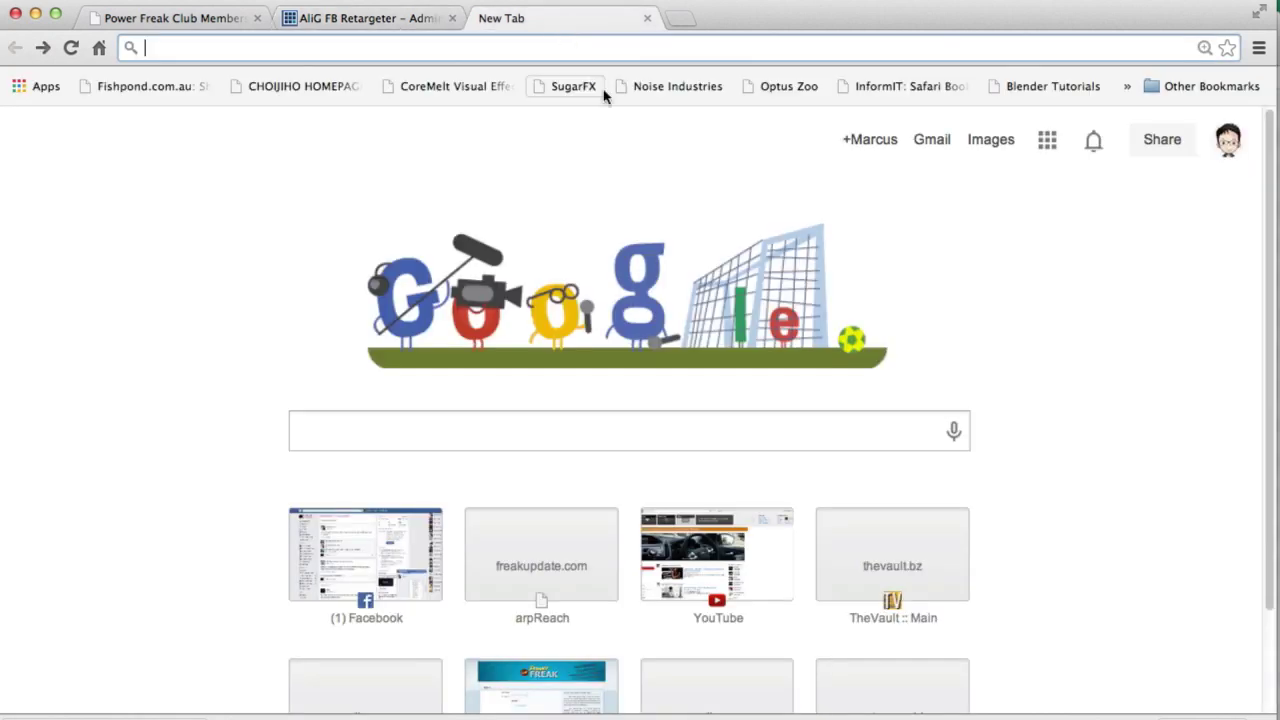
left_click(629, 439)
type("p")
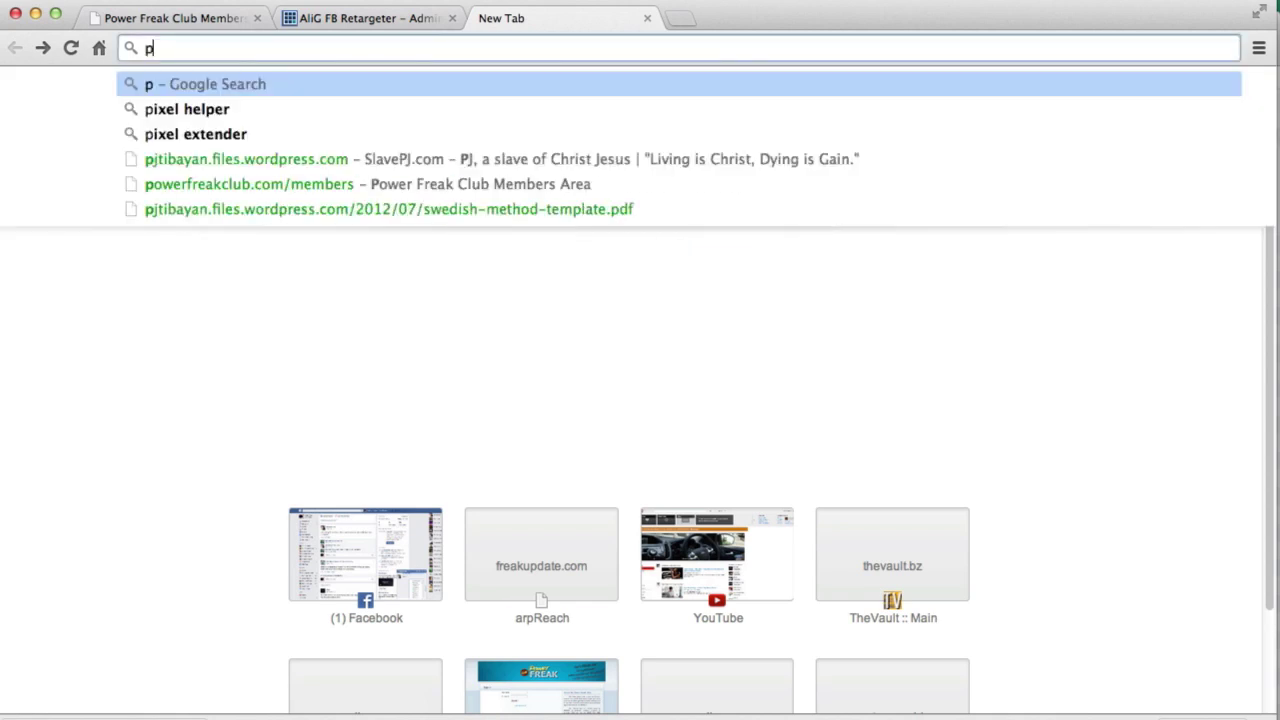
type("ixel helpder")
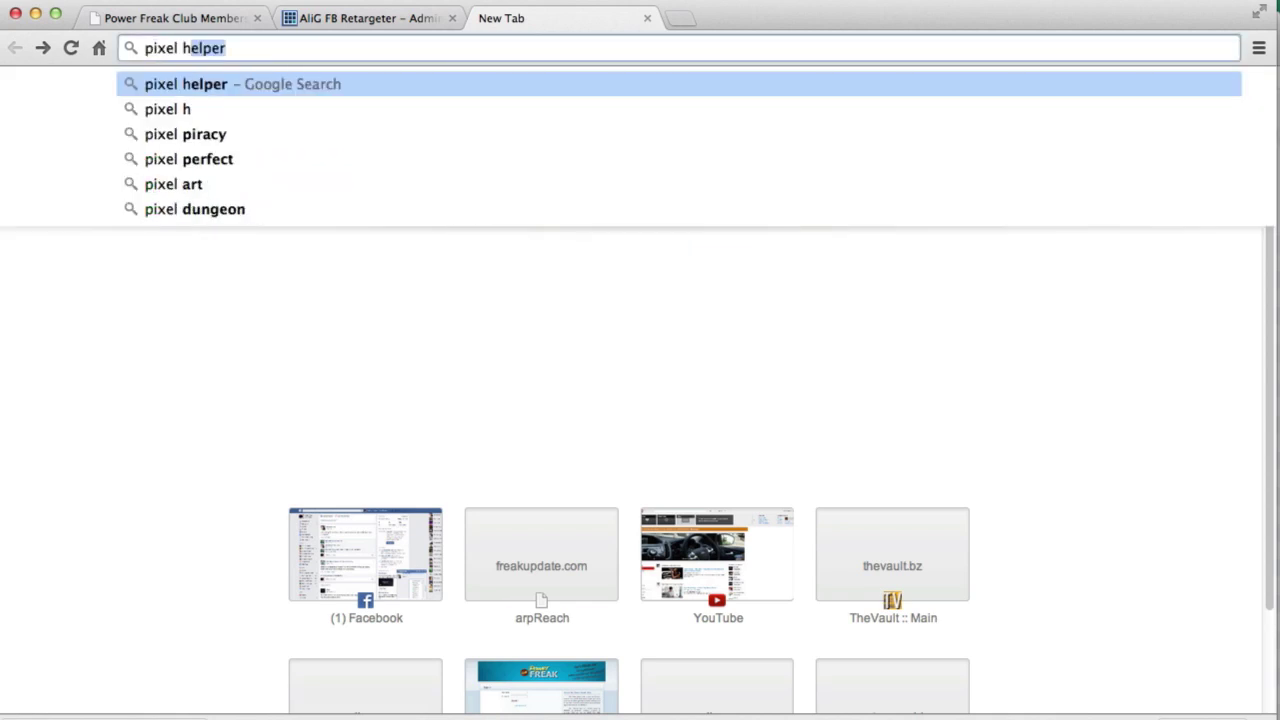
key("BackSpace")
key("BackSpace")
key("BackSpace")
key("BackSpace")
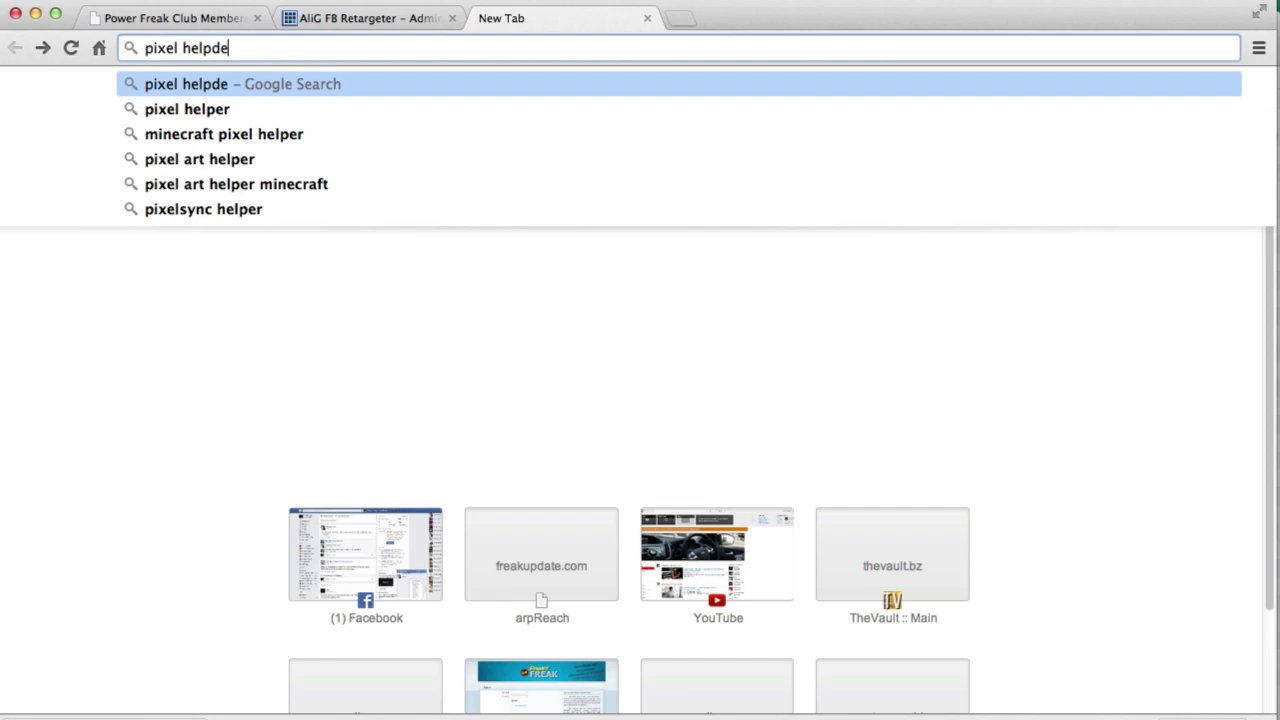
type("per")
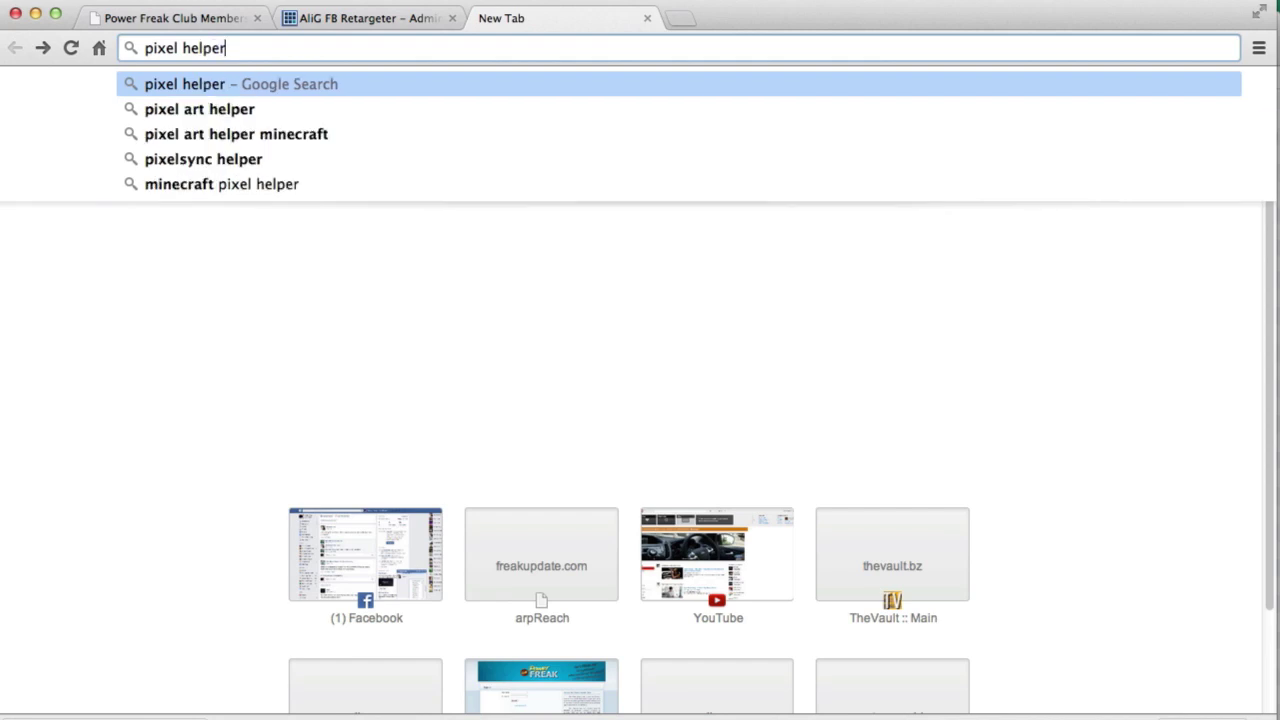
key("Return")
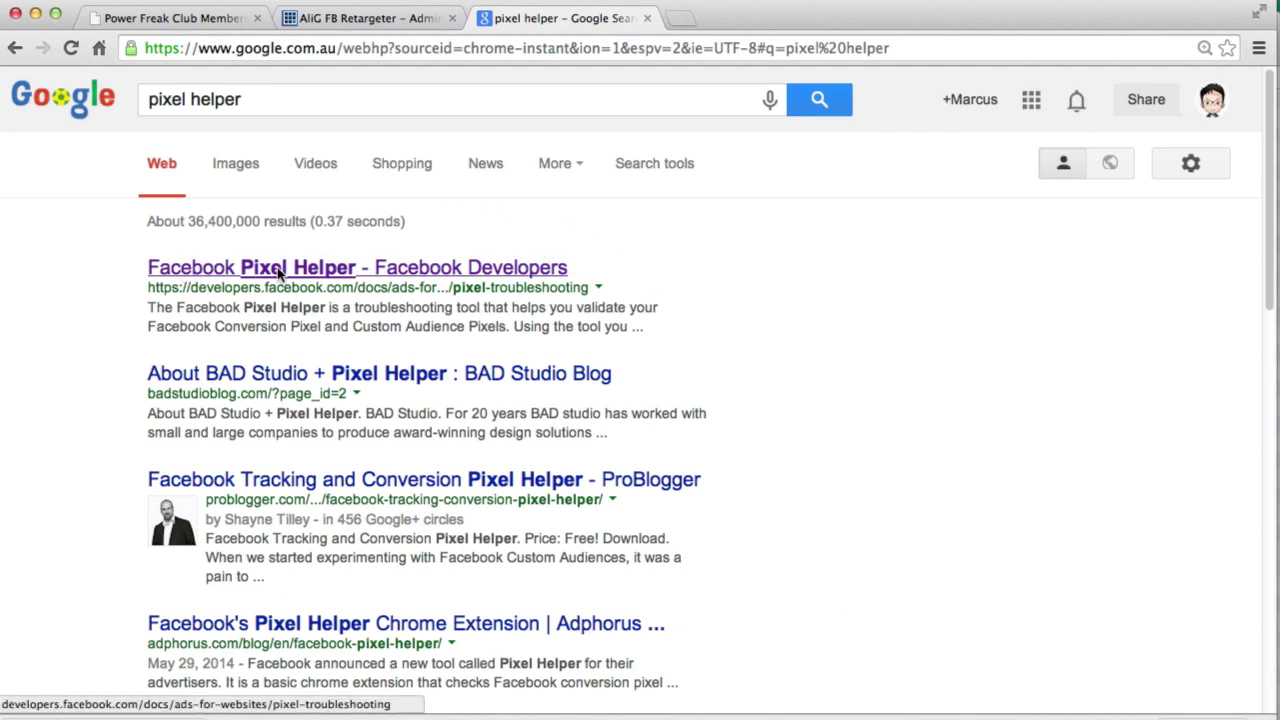
left_click(405, 270)
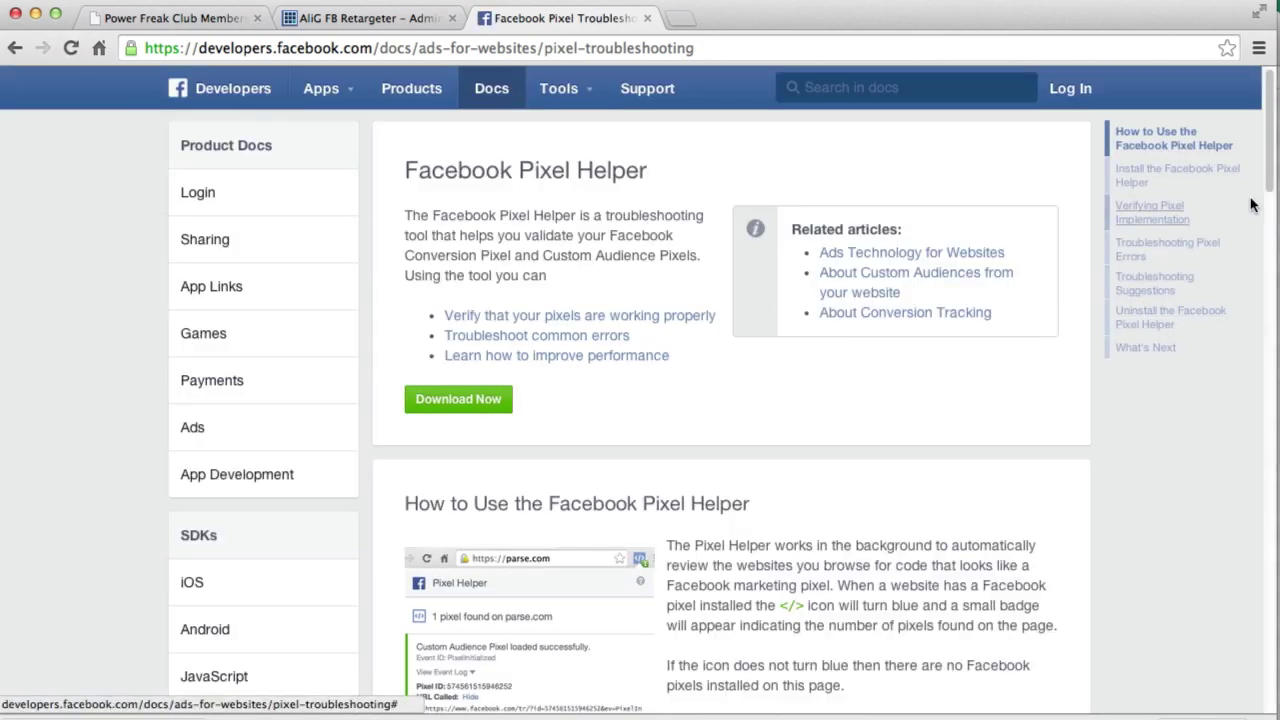
Add the FB Pixel Helper extension to Chrome from its Web Store page and close the listing
left_click_drag(1268, 143, 1248, 120)
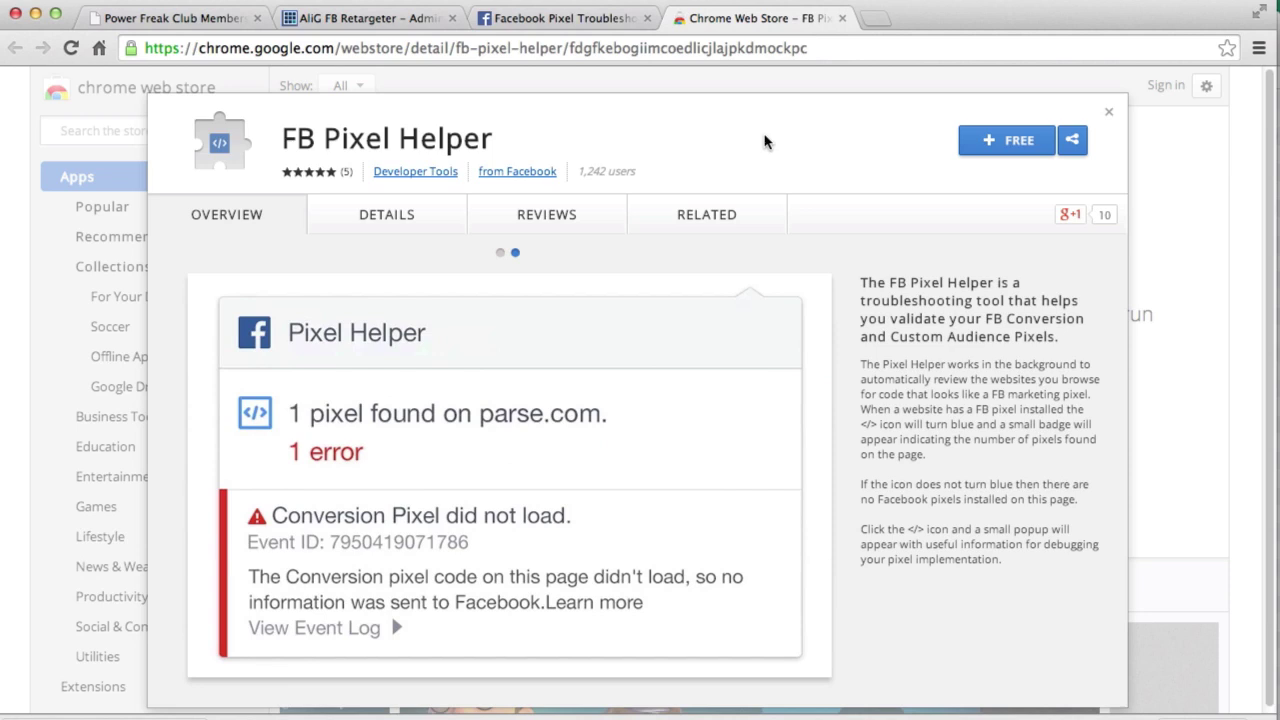
left_click(995, 143)
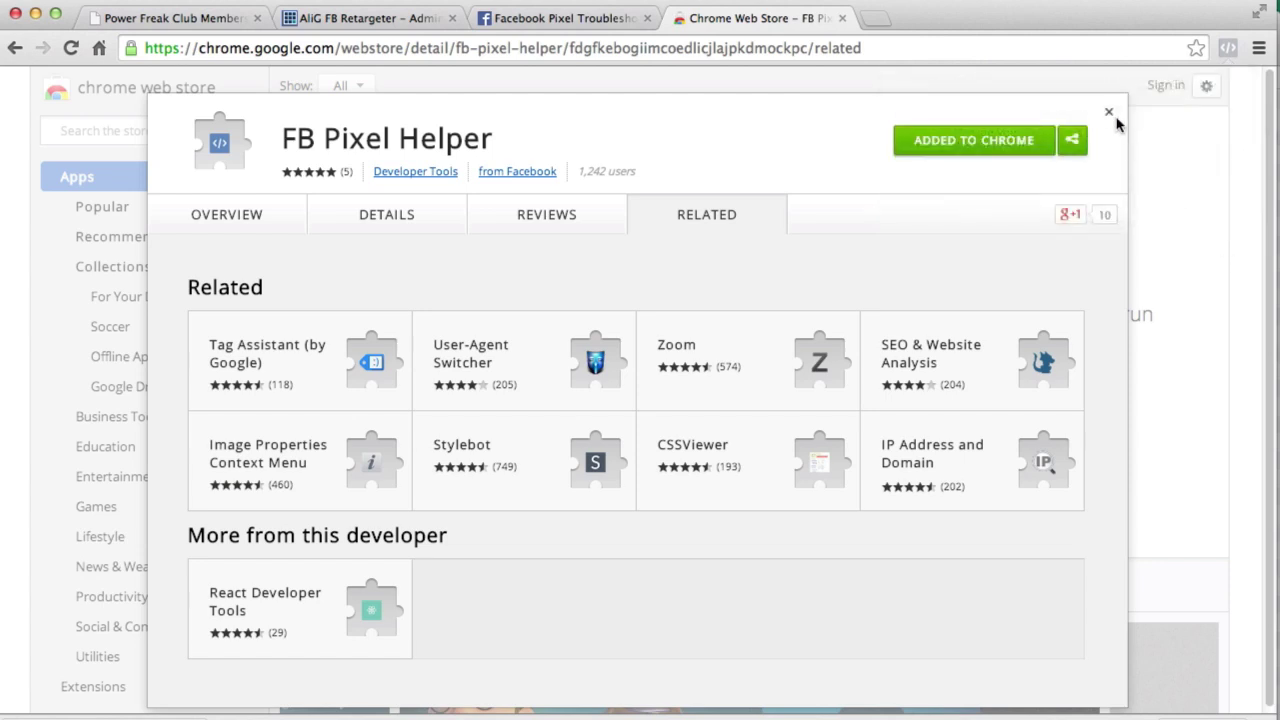
left_click(1108, 117)
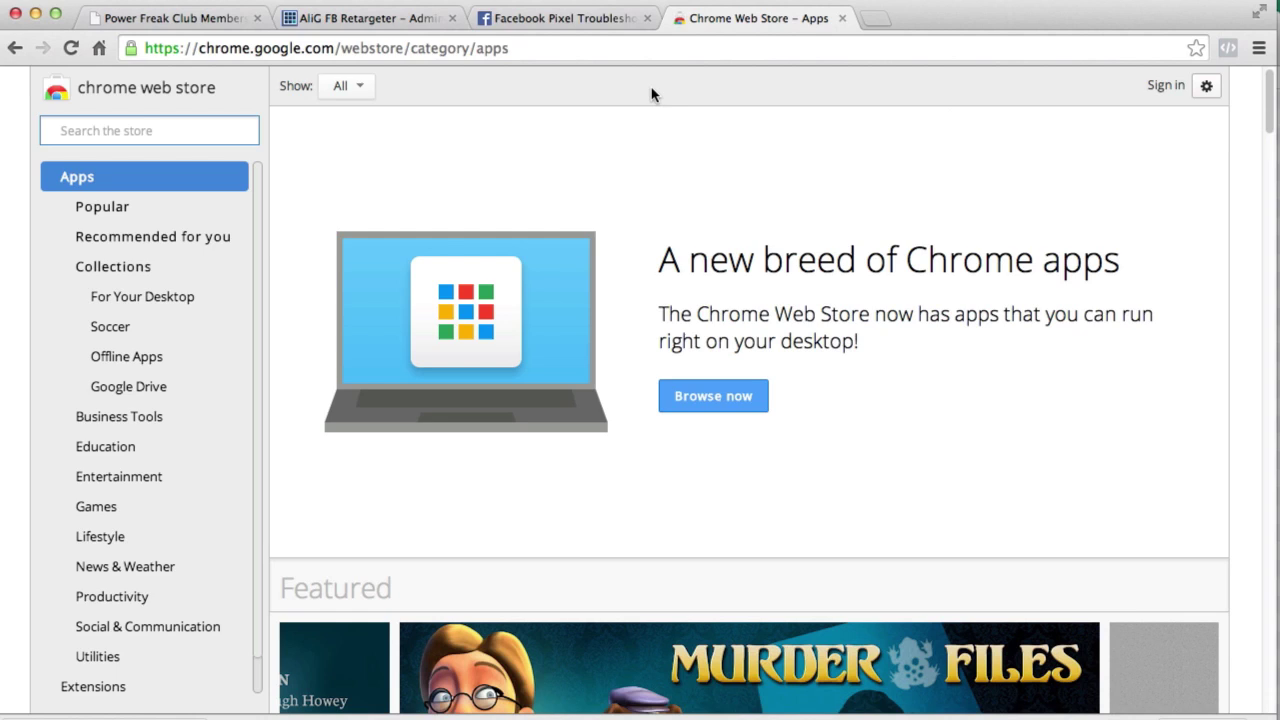
From the retargeter administration page, try the first1 redirect's link to send and open its test link
left_click(379, 20)
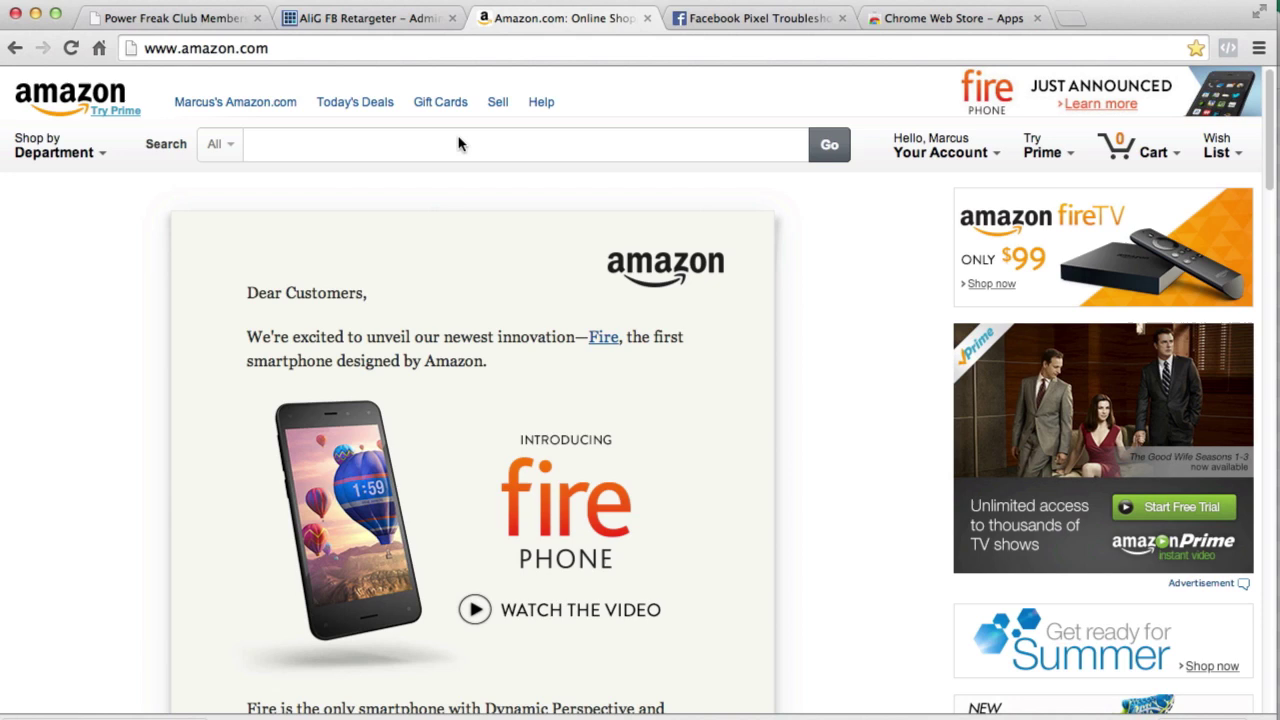
left_click(352, 22)
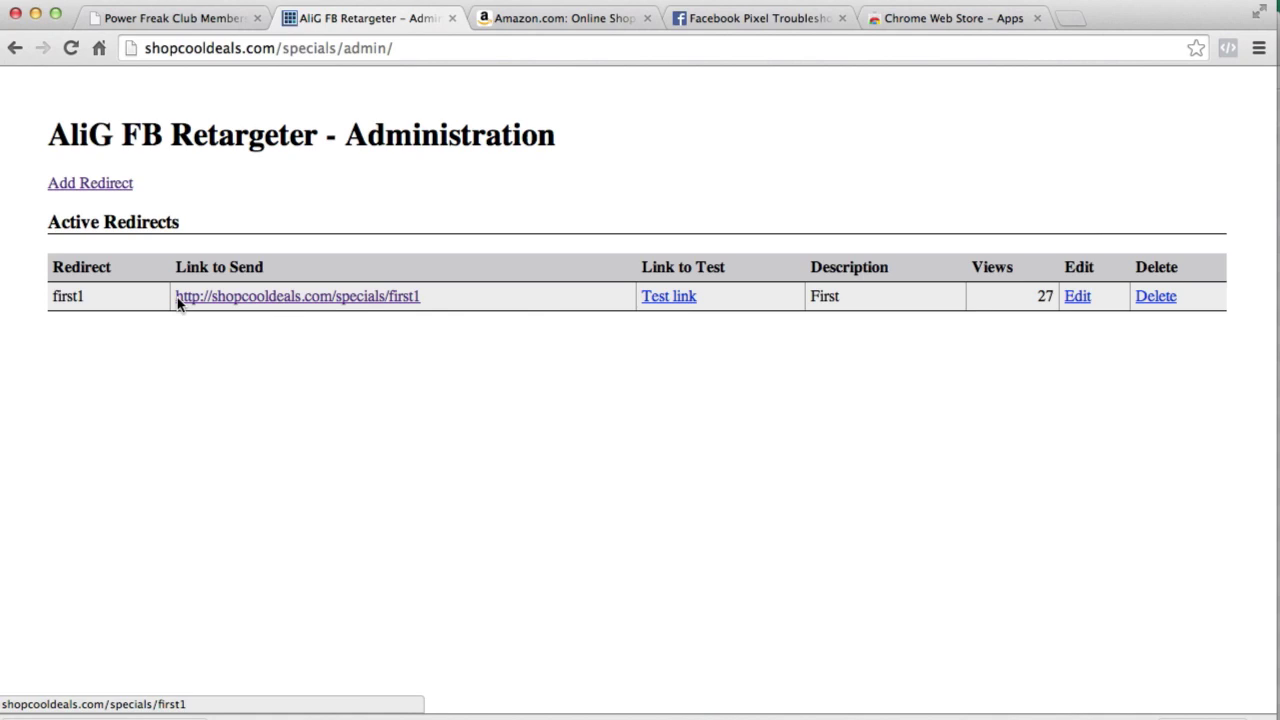
left_click(666, 296)
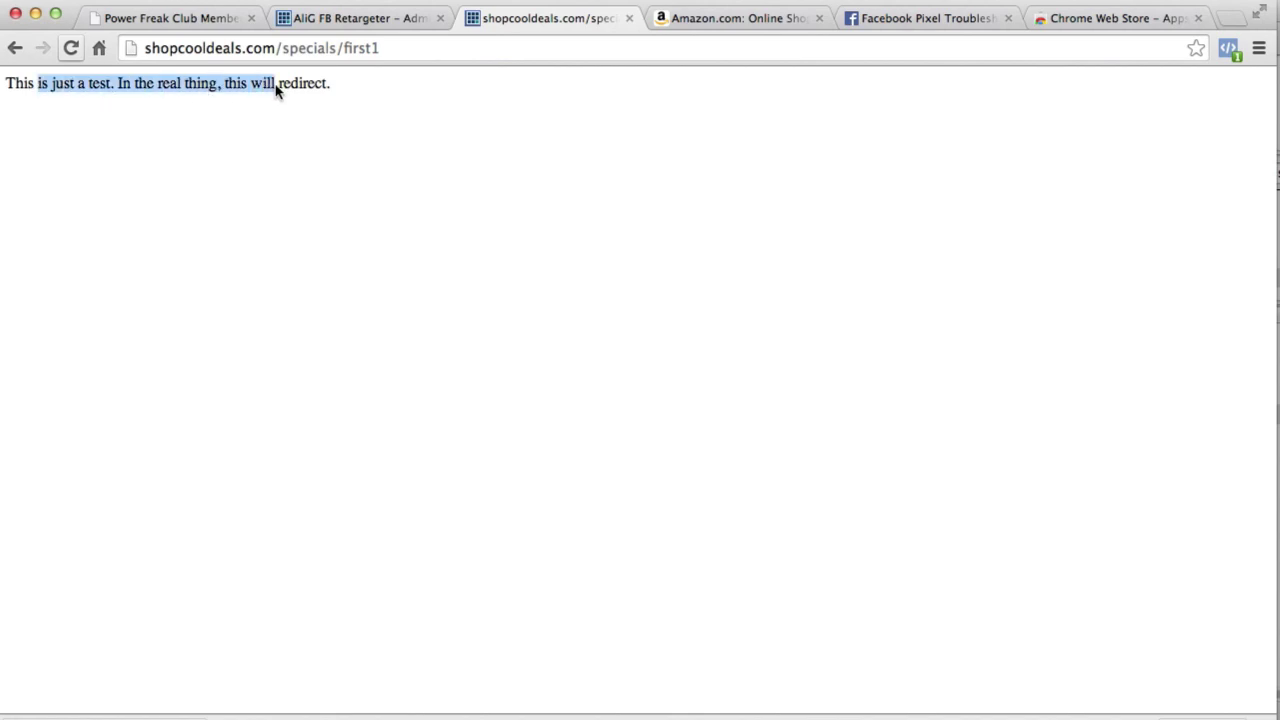
left_click(520, 142)
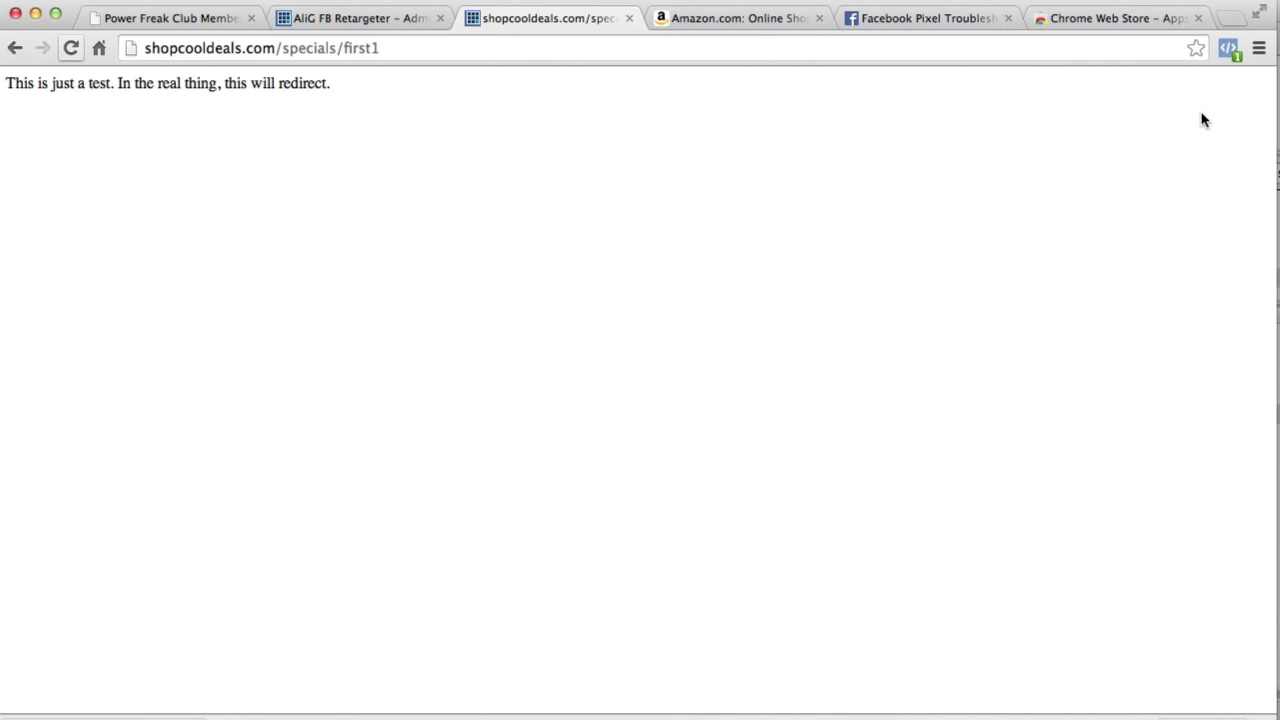
Inspect the test page's pixel in Pixel Helper, expanding the event log and called URL and checking the pixel location, and close it
left_click(1230, 50)
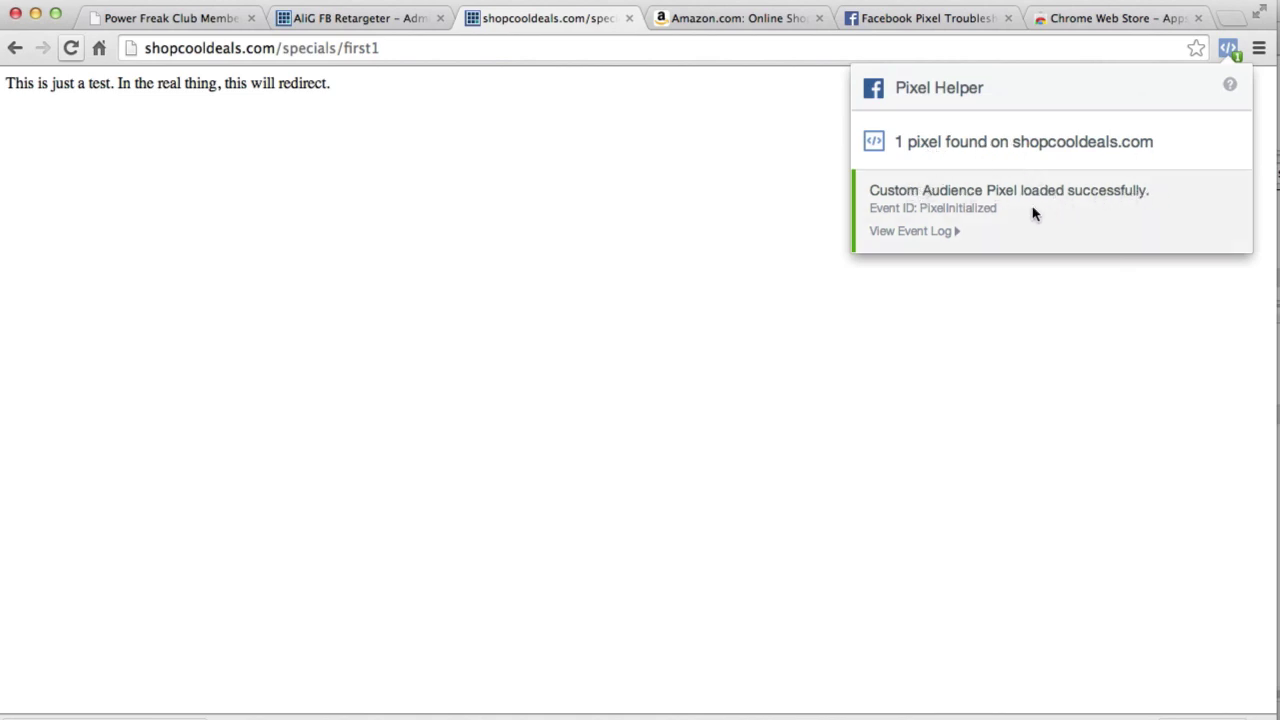
left_click(932, 238)
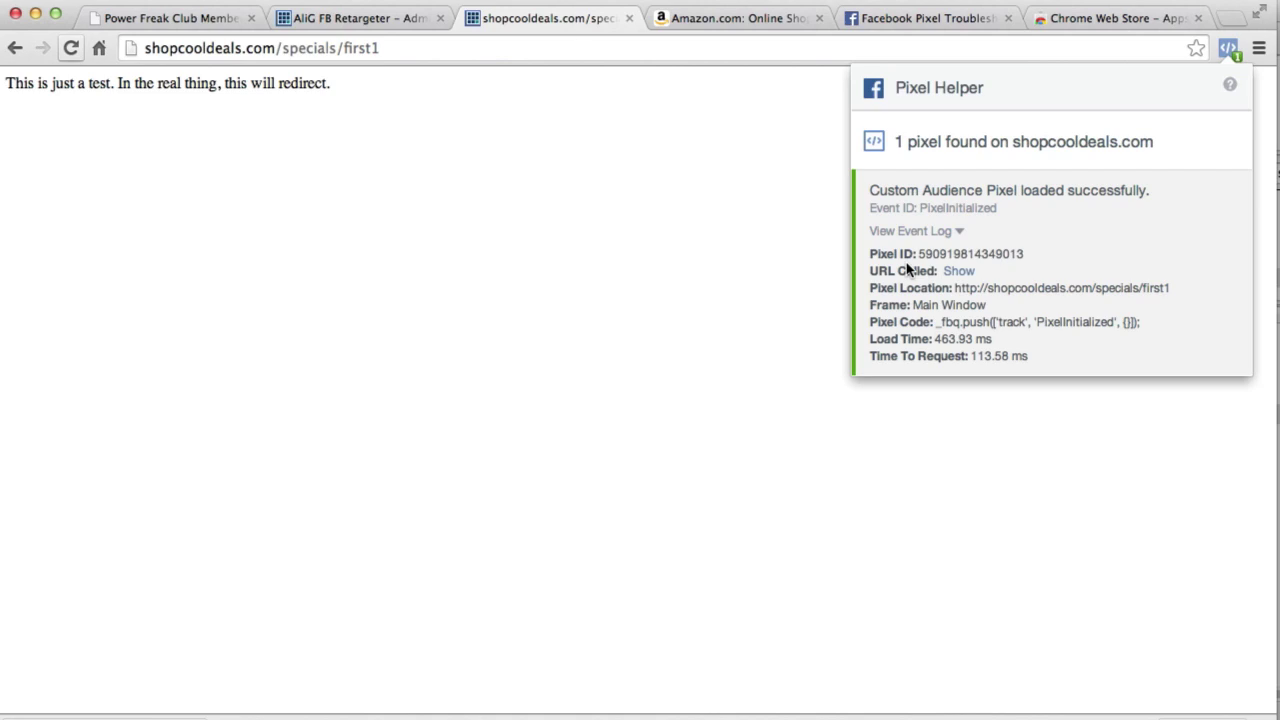
left_click(957, 271)
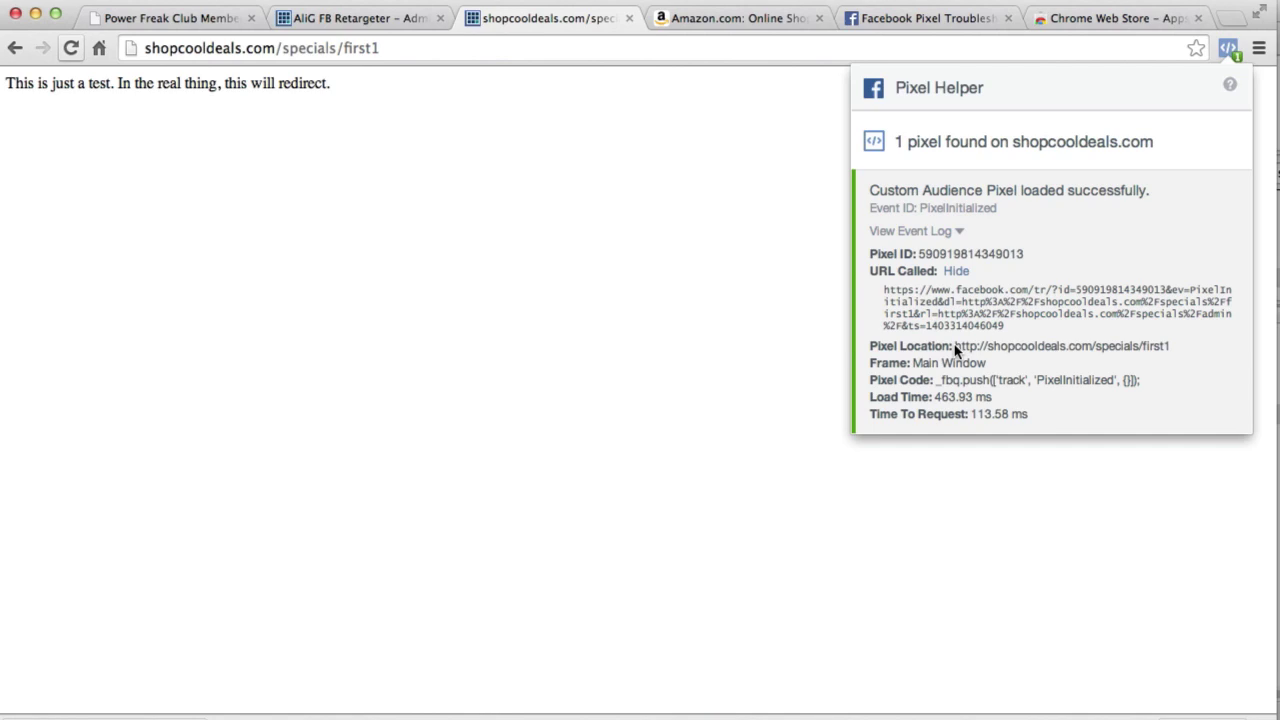
left_click_drag(970, 344, 1187, 355)
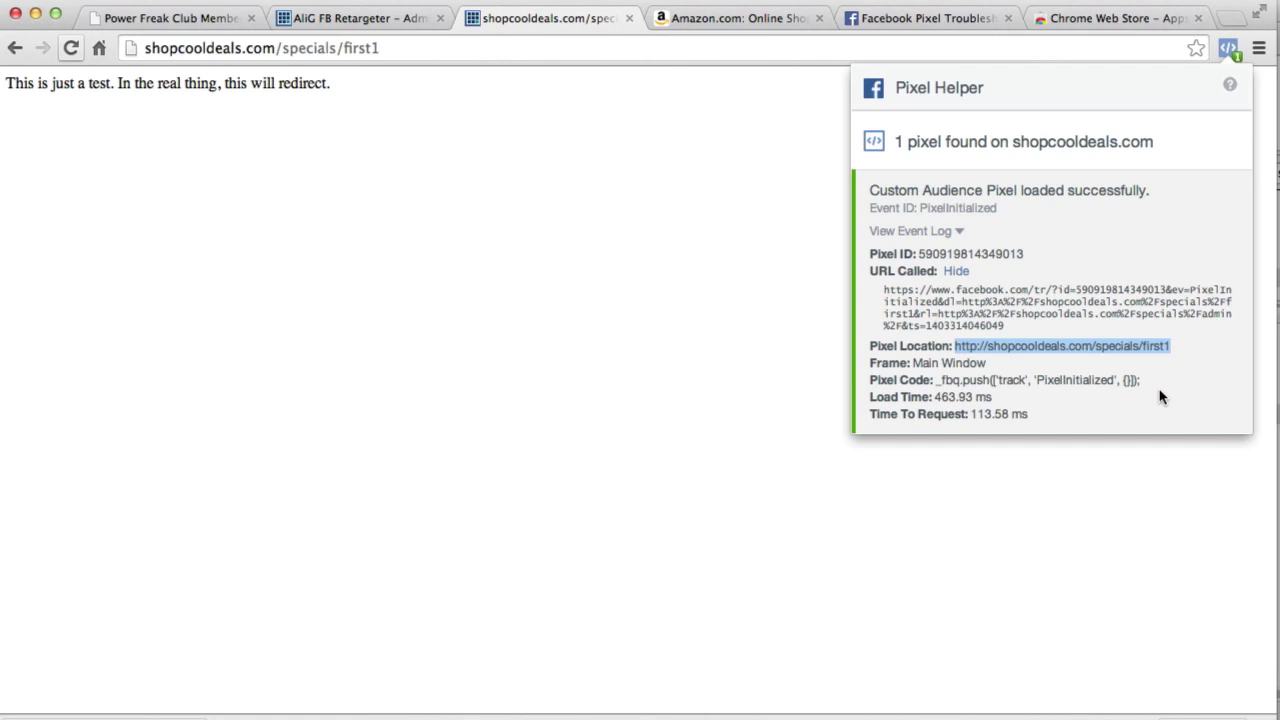
left_click(1133, 490)
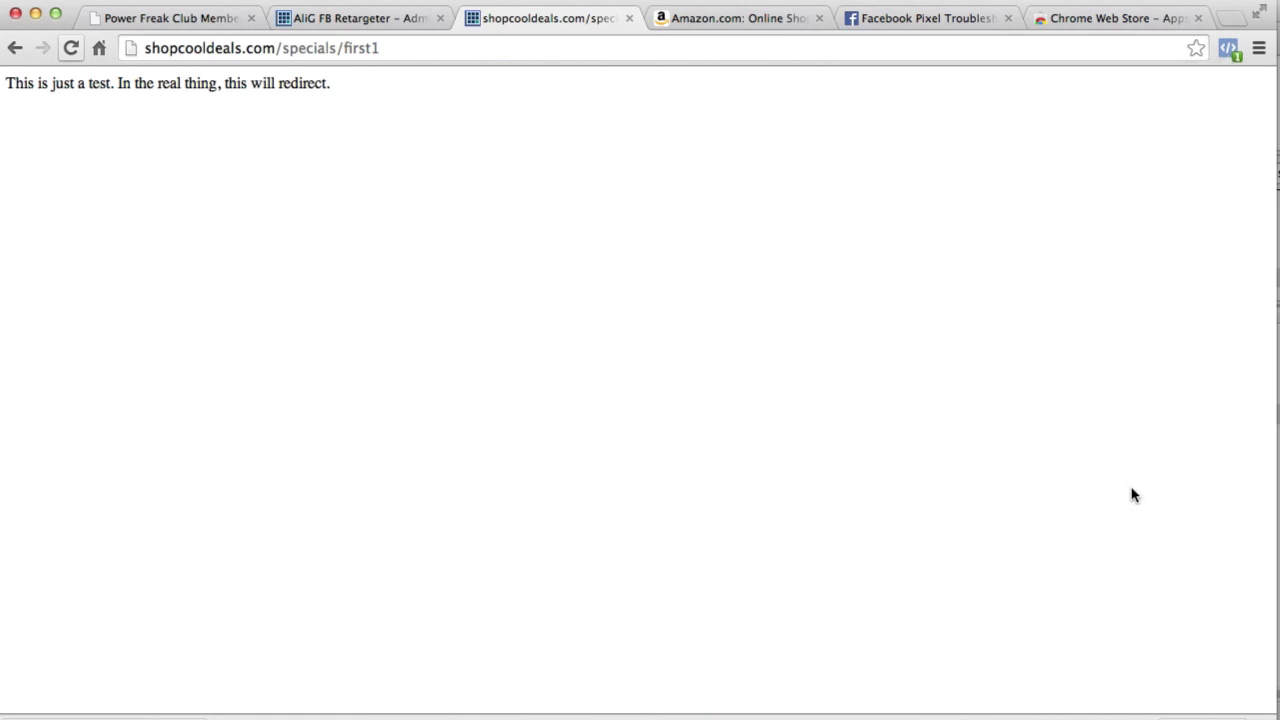